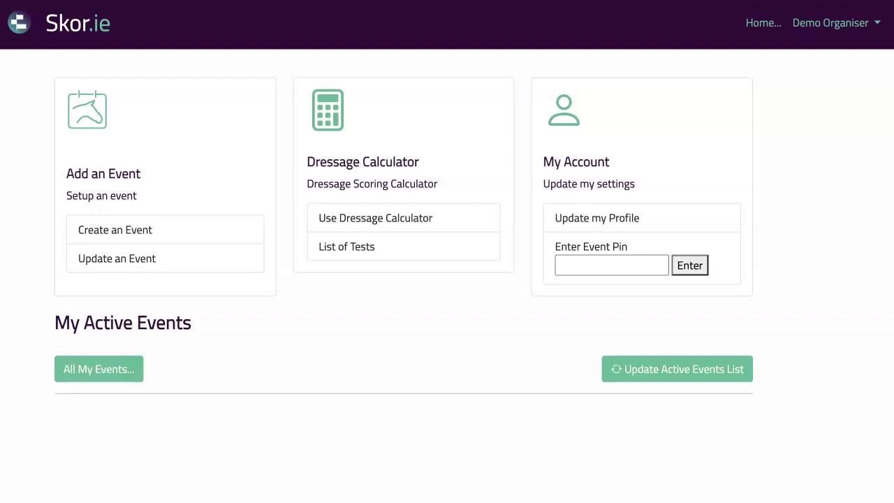
Start a new event named 'Demo Online Entries', fixing the stray capital N in 'ONline'
click(102, 231)
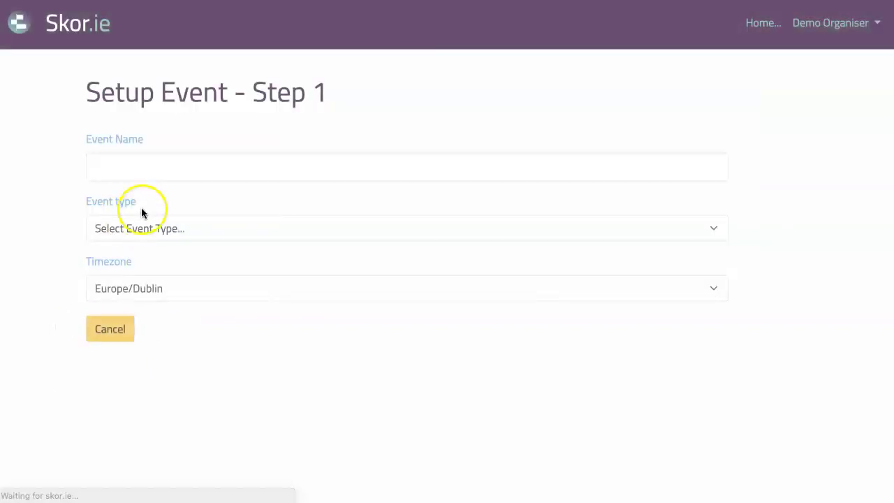
click(136, 175)
text(Demo Online E)
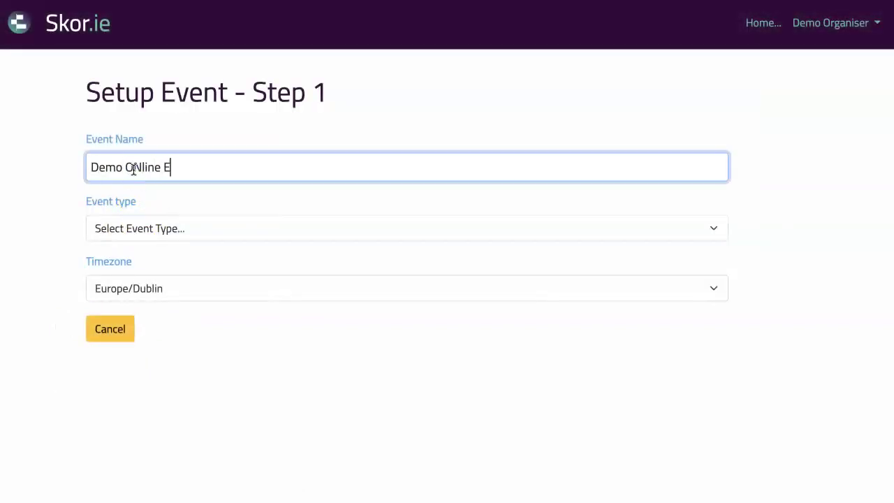
text(ntries)
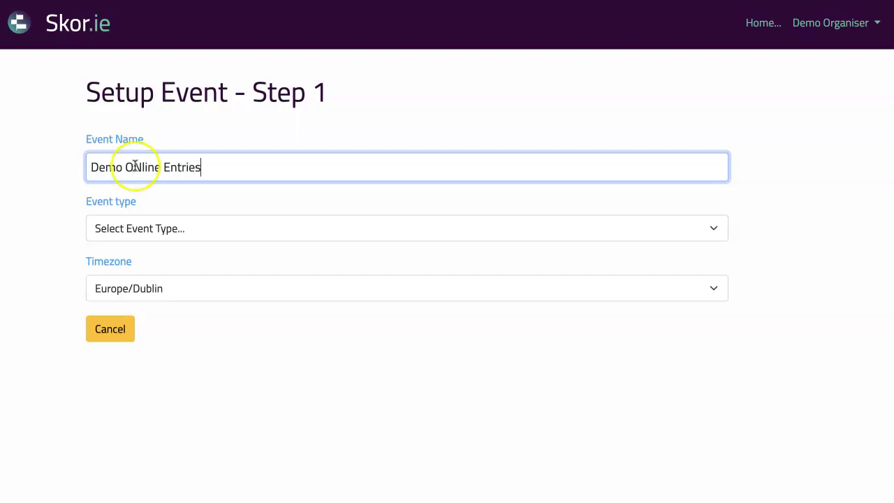
click(141, 167)
key(BackSpace)
text(n)
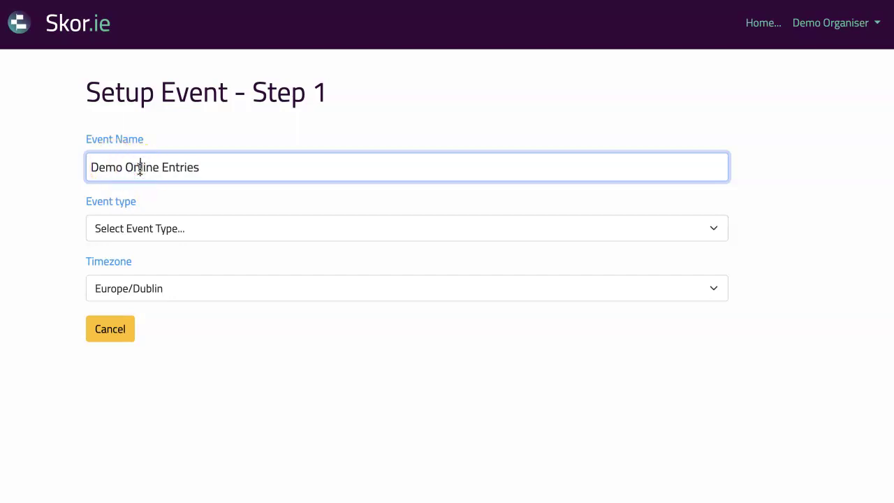
Make it a Dressage event dated 3 December 2022 and proceed to setup Step 2
click(146, 222)
click(159, 248)
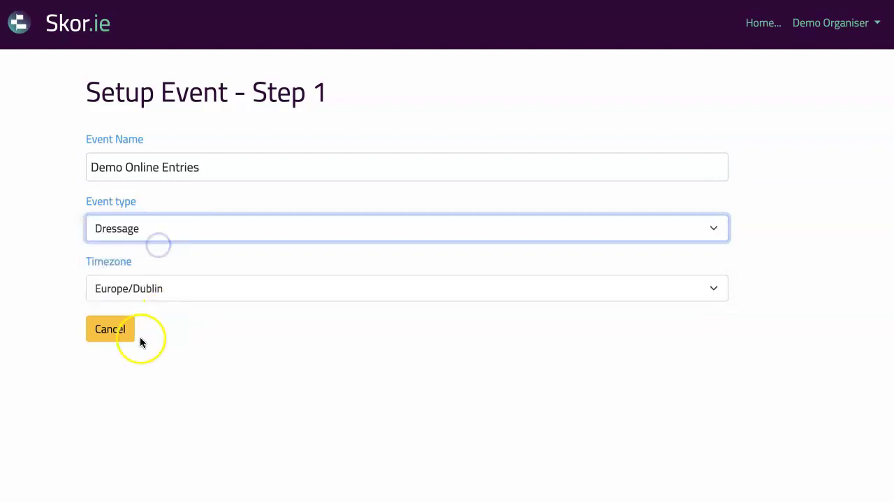
click(141, 351)
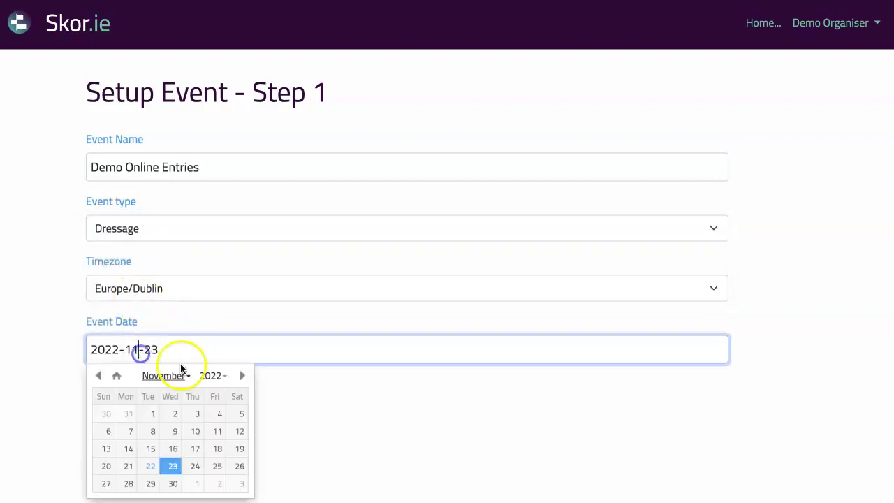
click(240, 484)
click(111, 398)
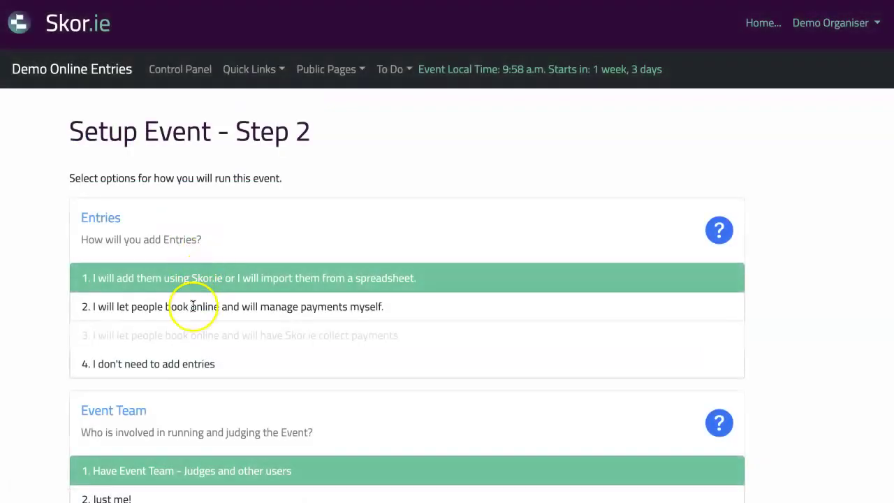
Choose 'I will let people book online and will manage payments myself' and submit Step 2
click(171, 306)
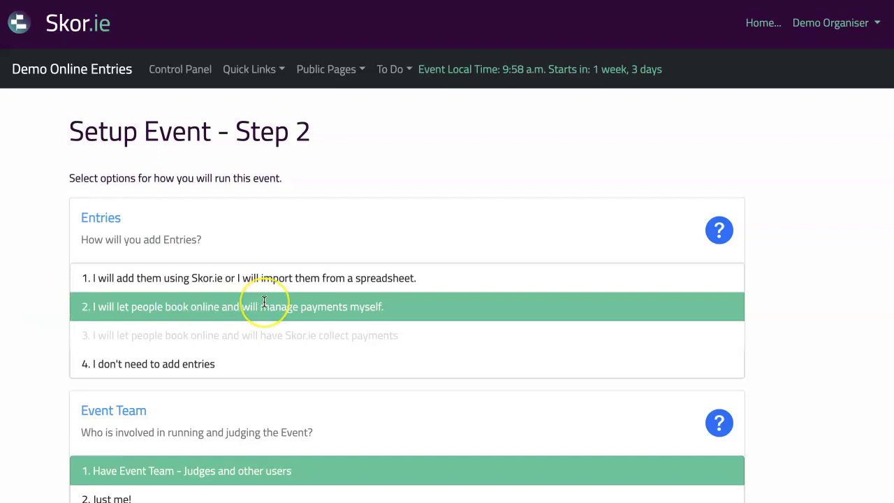
scroll(264, 302, down, 1)
scroll(264, 302, down, 1)
scroll(264, 302, down, 1)
scroll(264, 302, down, 2)
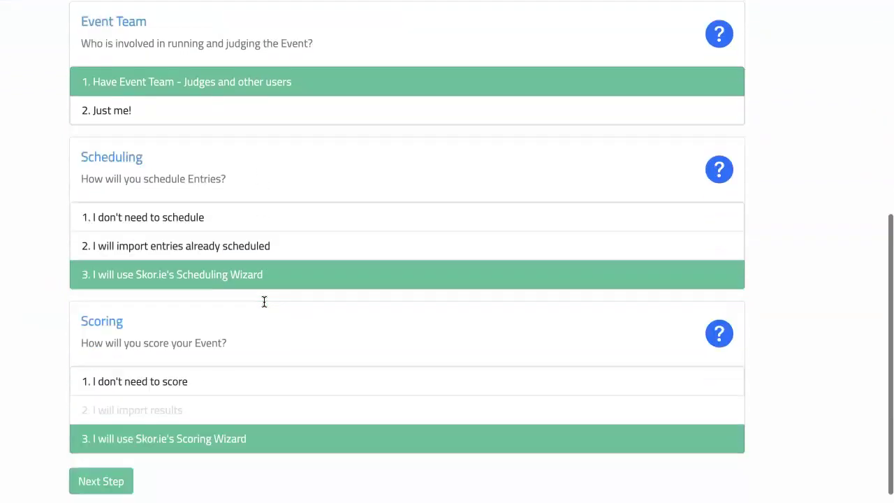
click(112, 470)
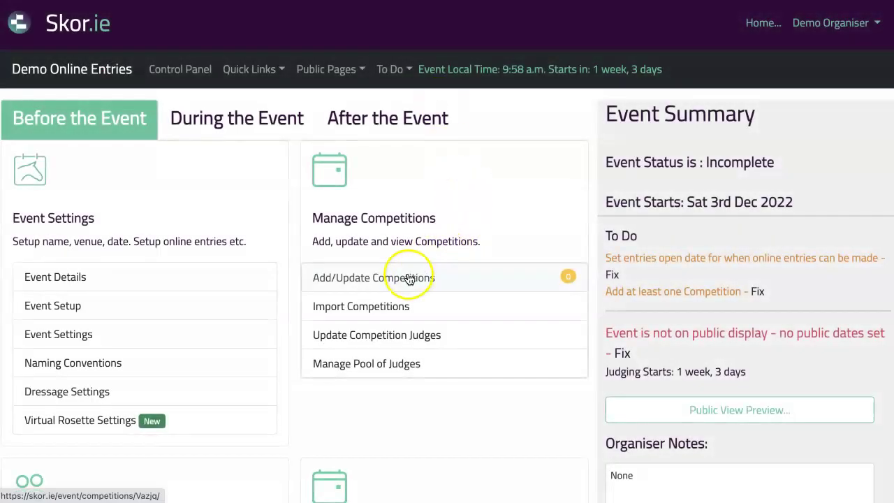
Add a Preliminary competition using the AIRC Preliminary 1 2020 test, priced 15.00
click(407, 274)
click(118, 160)
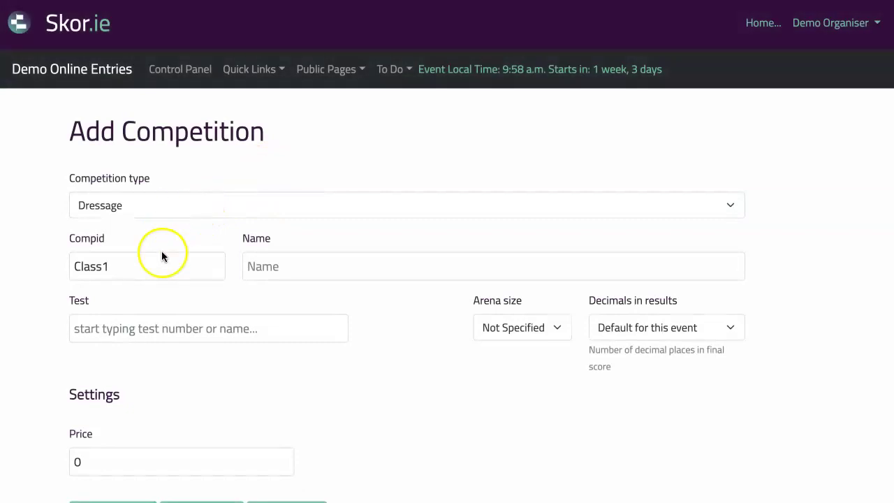
click(283, 265)
text(Preliminary)
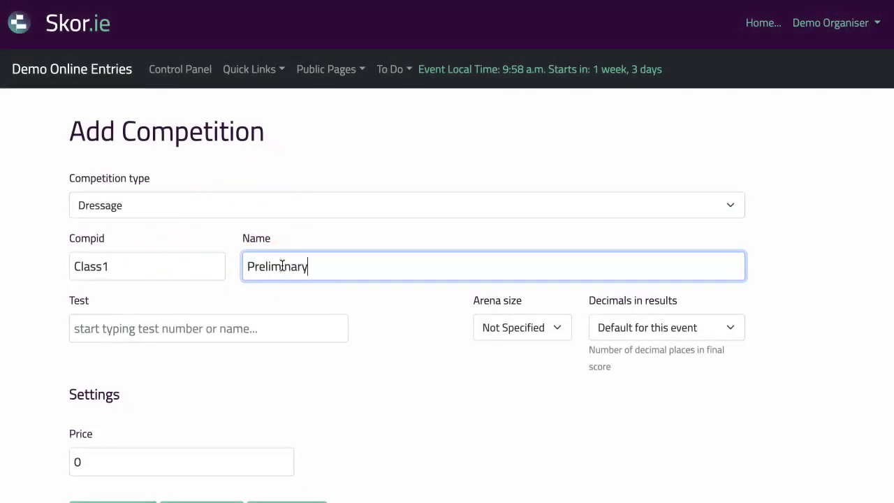
click(242, 325)
text(prelim)
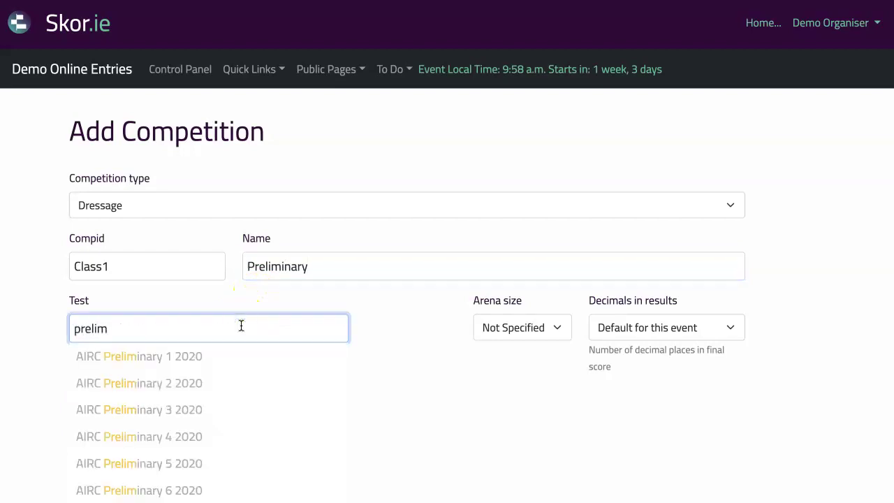
click(242, 363)
scroll(242, 365, down, 1)
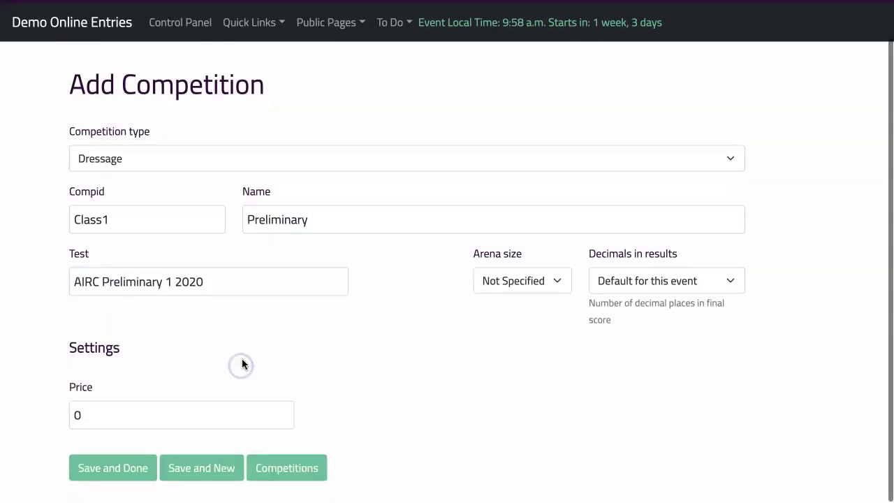
double_click(77, 416)
text(1)
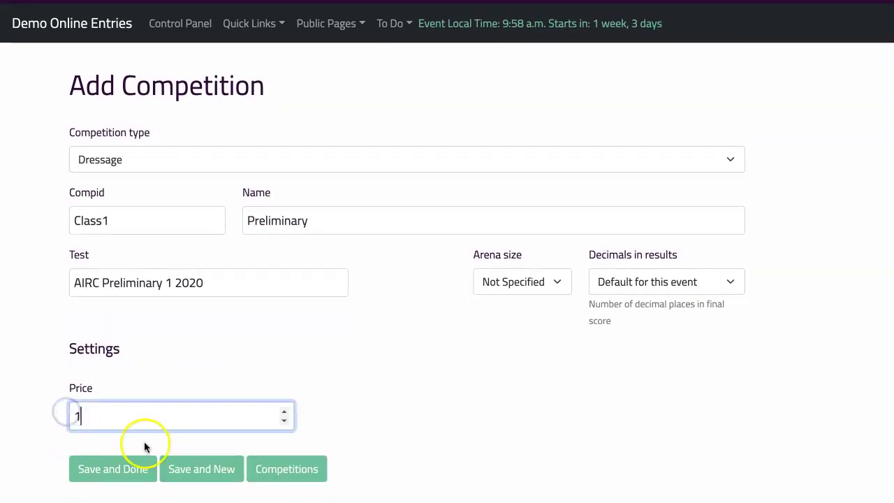
text(5)
click(203, 472)
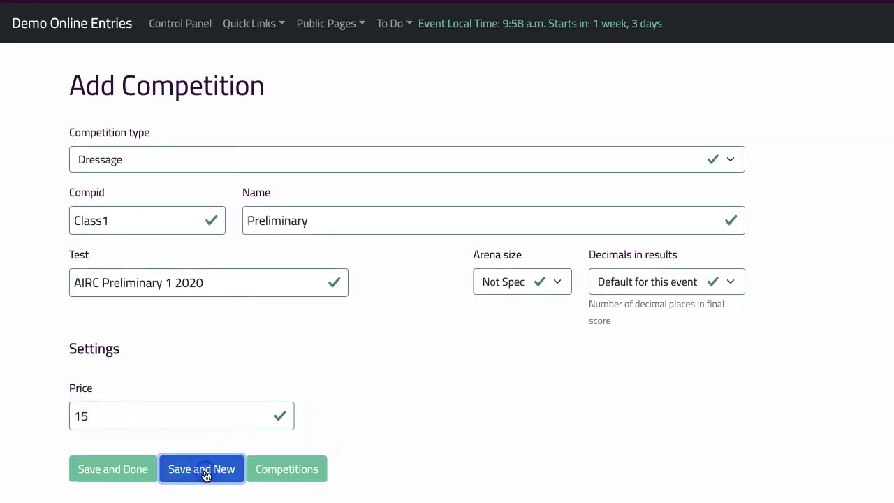
Add a Novice competition with the AIRC Novice 21 2020 test at 20.00, then return to the control panel
click(296, 220)
text(Novice)
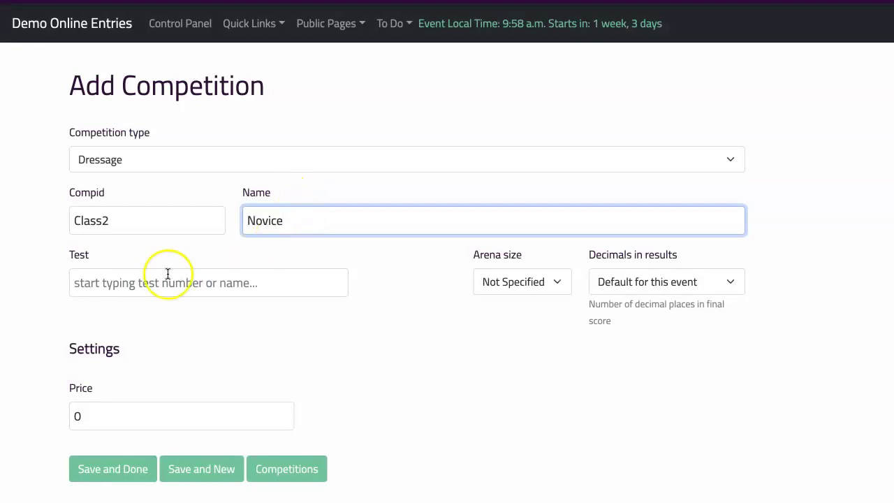
click(160, 283)
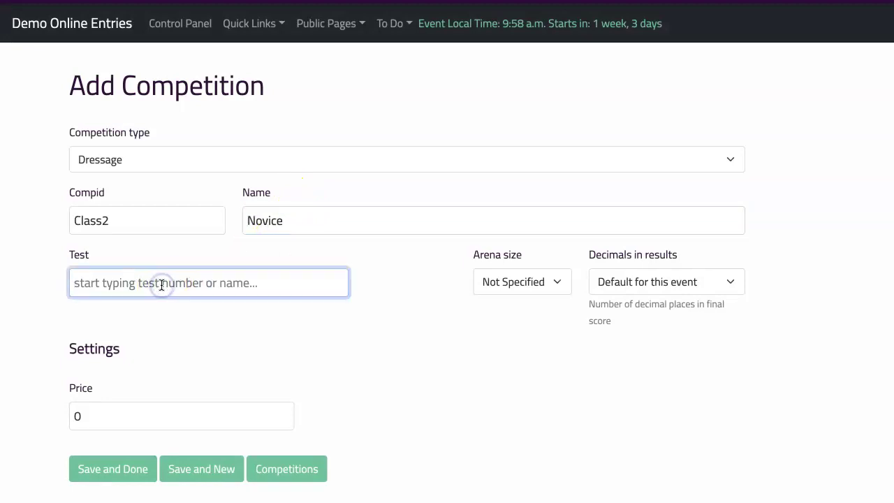
text(nov)
click(180, 335)
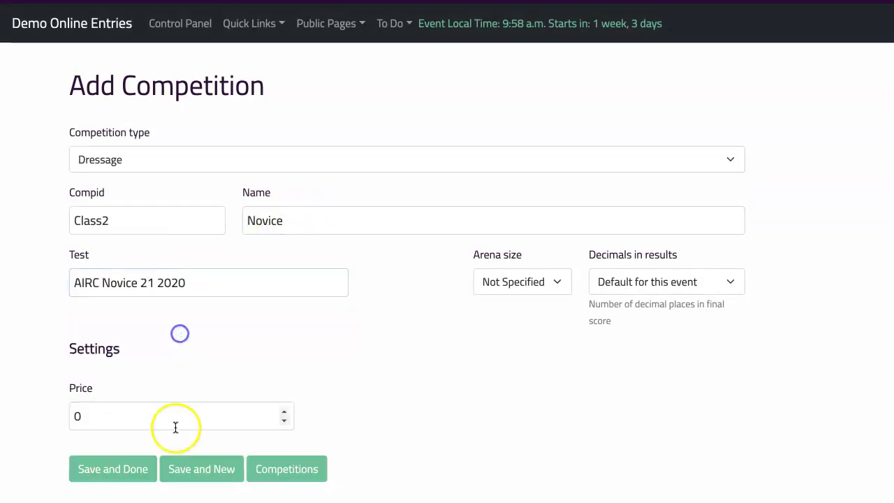
click(77, 415)
text(20)
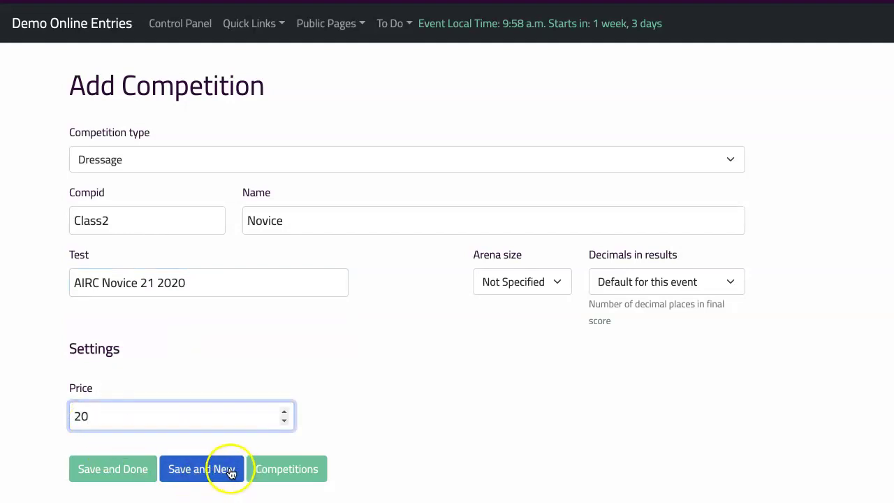
click(127, 468)
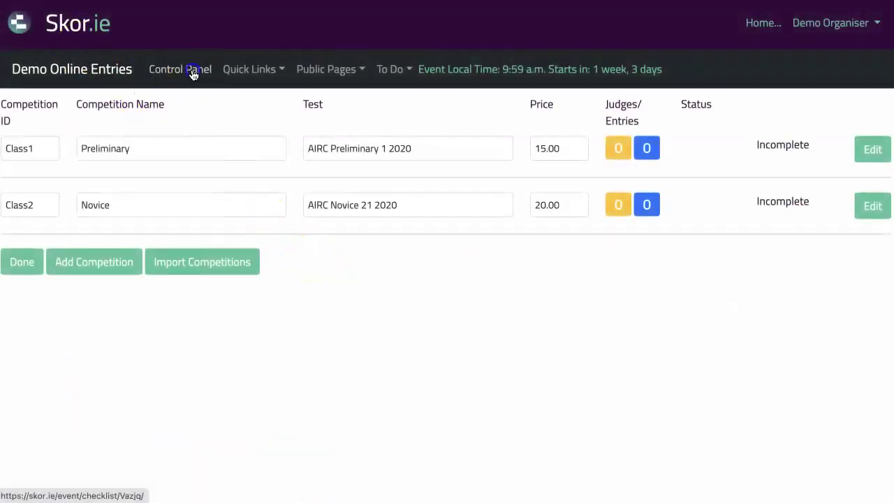
click(196, 71)
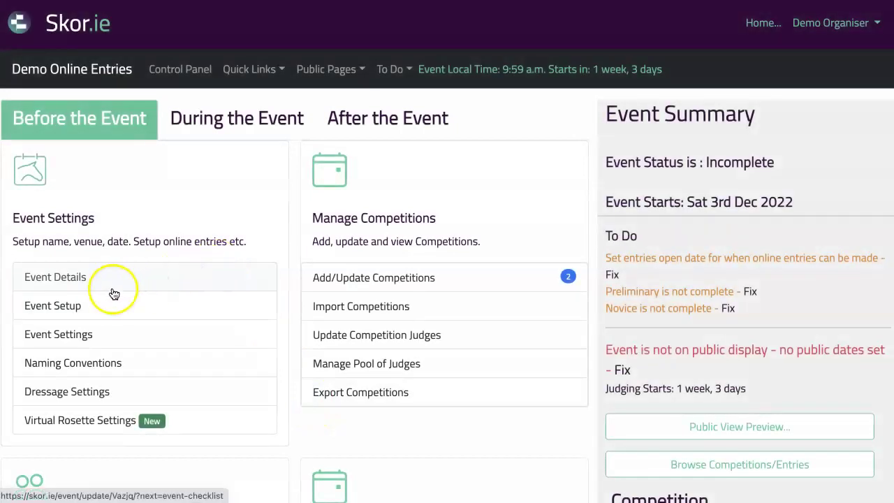
In the event details, set online entries to open 22 Nov 2022 and close 30 Nov 2022
click(110, 282)
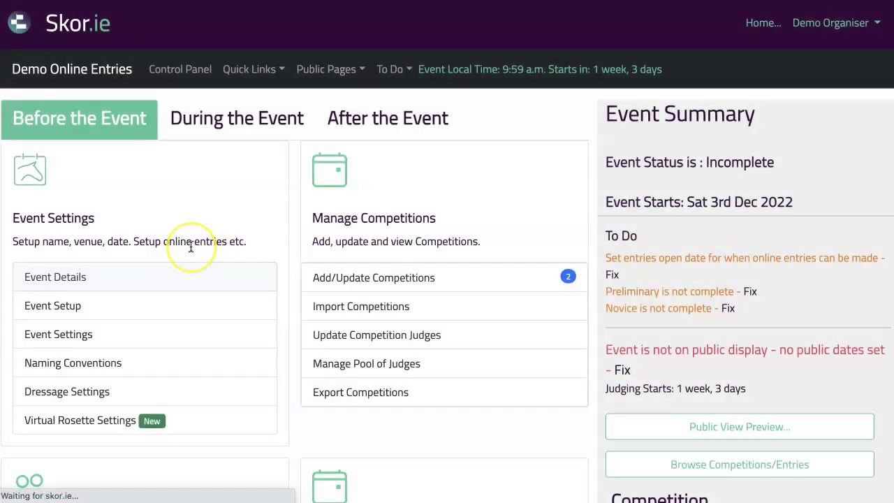
scroll(191, 246, down, 1)
scroll(190, 246, down, 1)
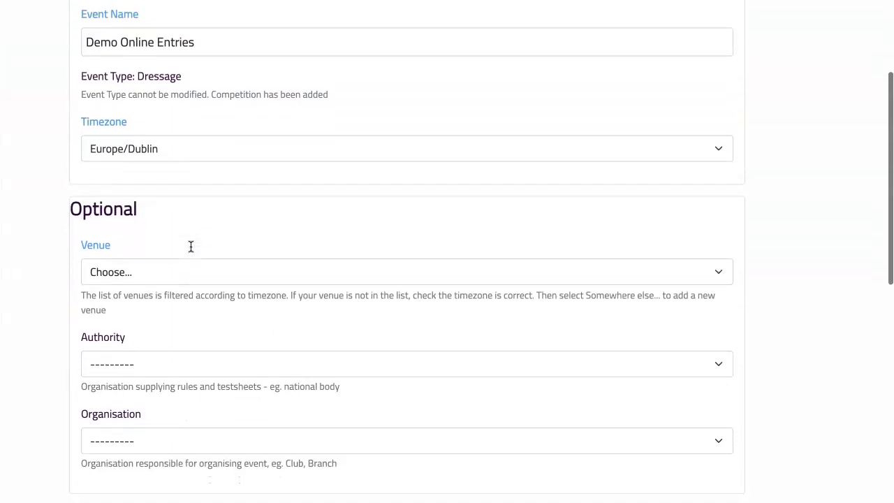
scroll(190, 246, down, 1)
scroll(190, 246, down, 3)
scroll(190, 246, down, 2)
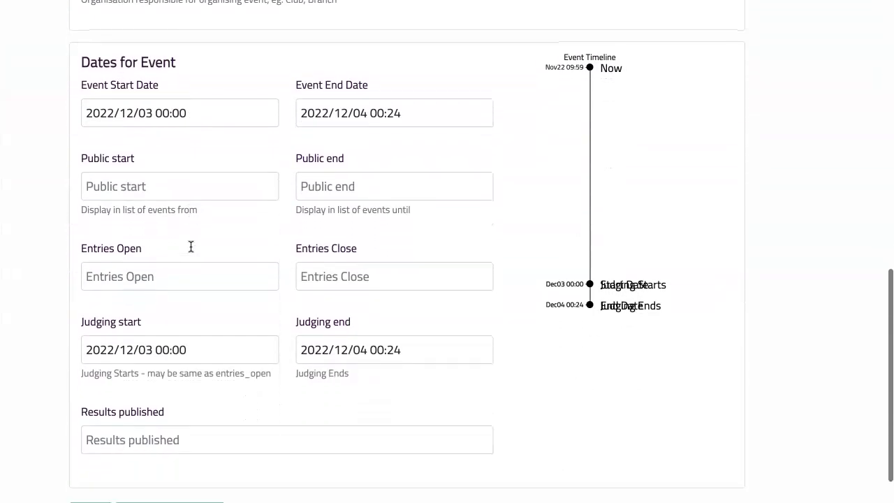
click(146, 277)
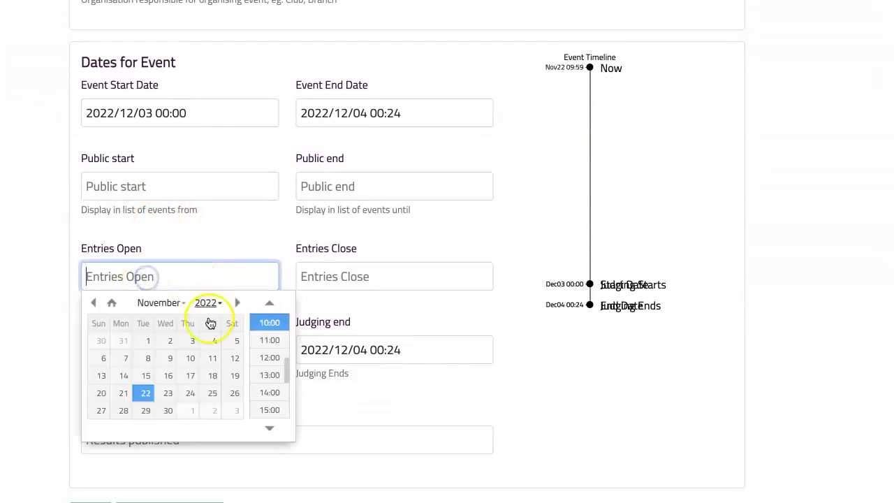
click(148, 395)
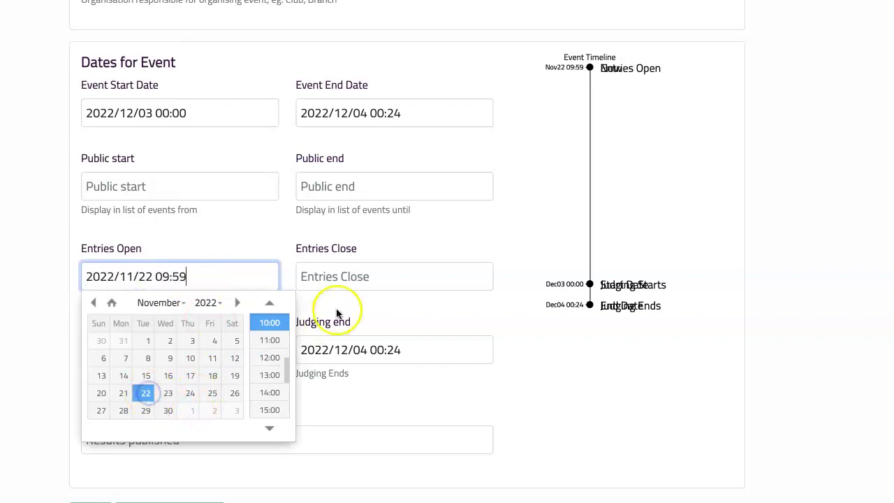
click(357, 277)
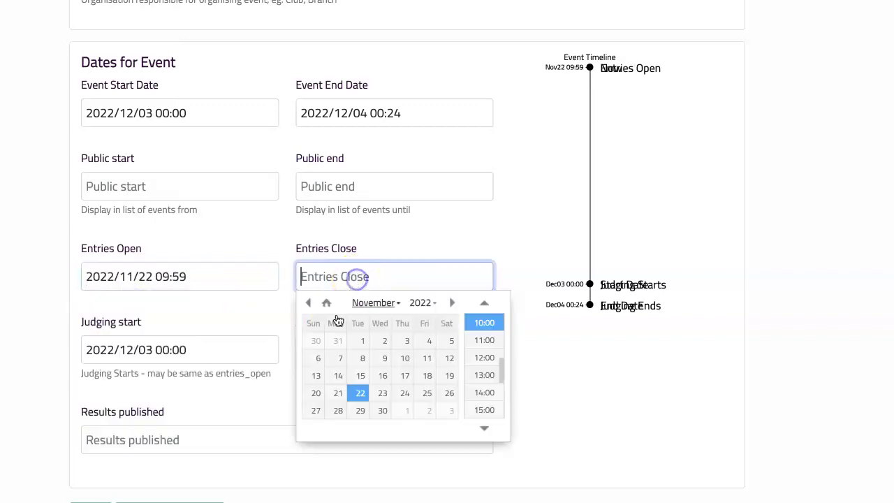
click(382, 410)
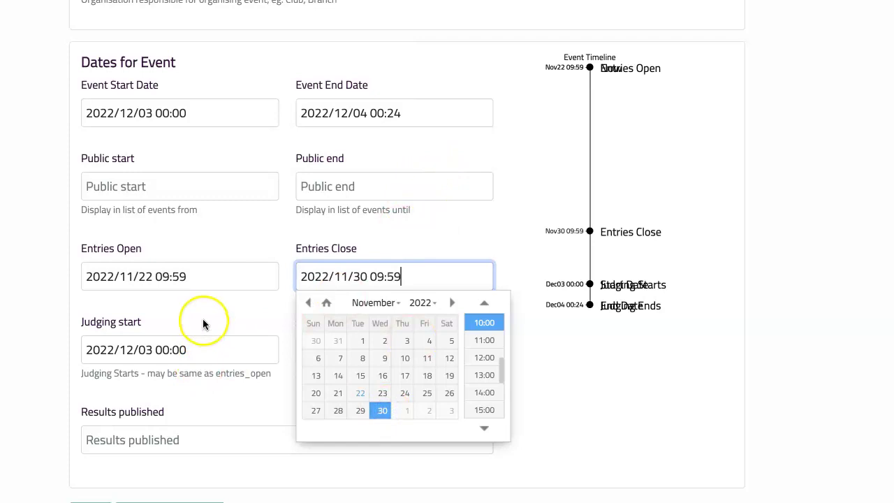
List the event publicly from 22 Nov 2022, leaving the public end date unset
click(164, 189)
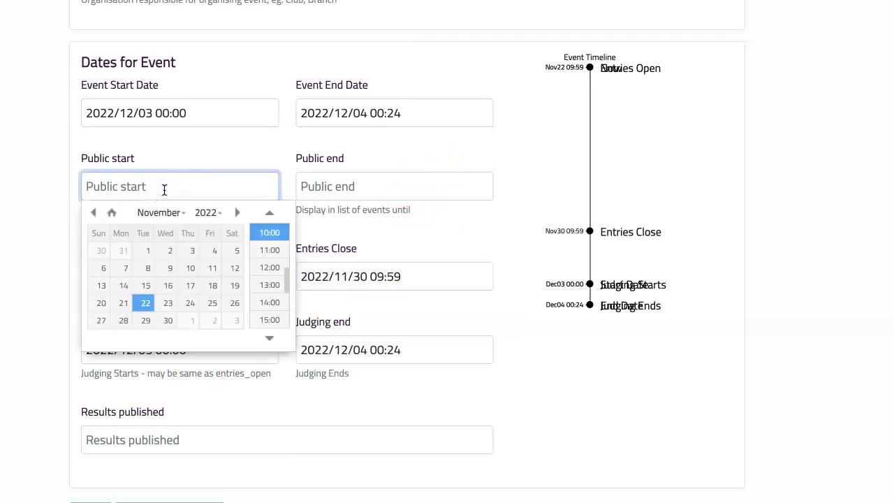
click(148, 304)
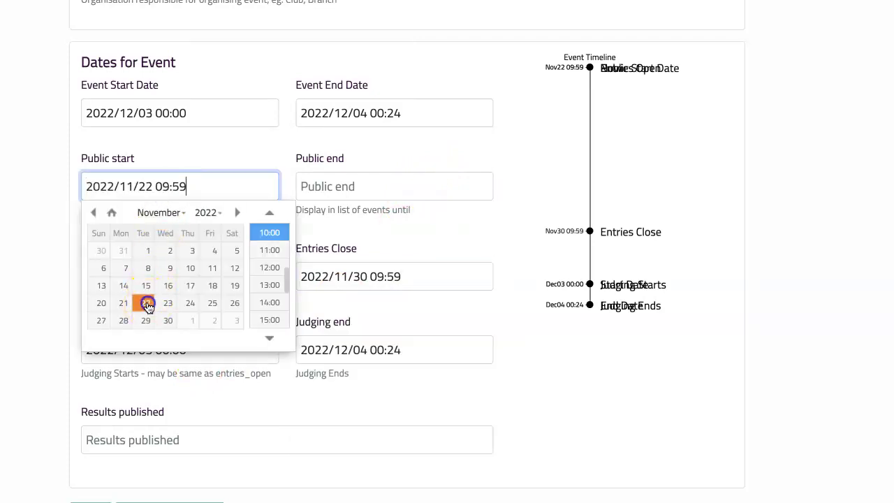
click(322, 187)
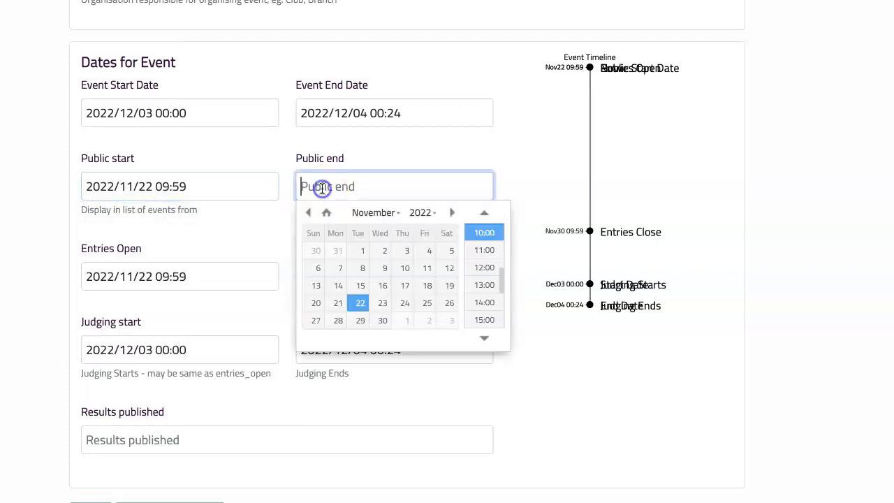
click(232, 241)
scroll(177, 478, down, 2)
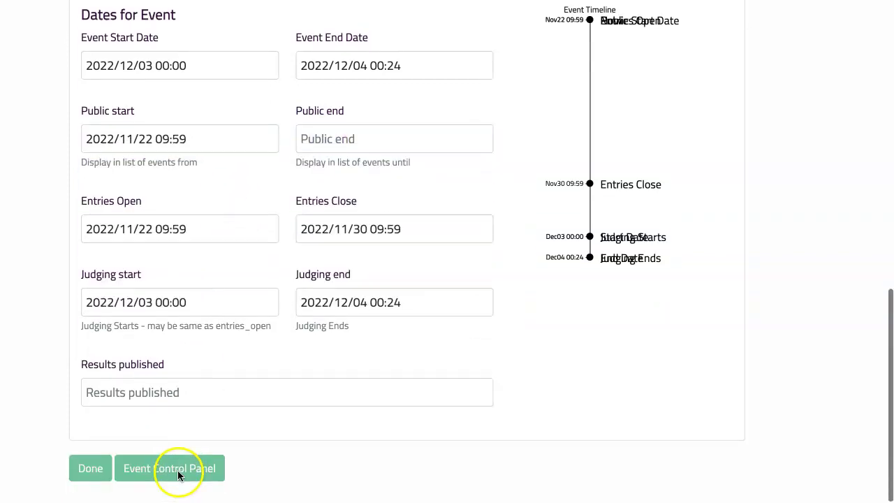
Save the 22–30 Nov 2022 entry dates with Done
click(95, 473)
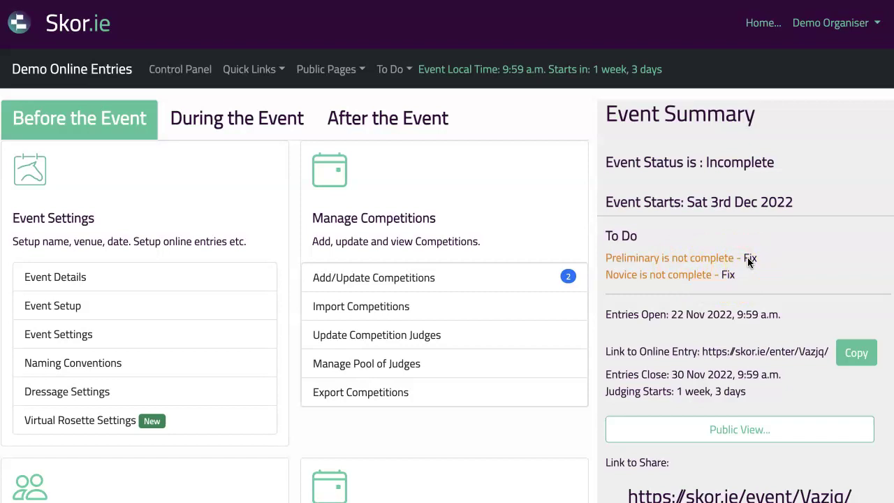
Open the event's public view, then its Enter now page listing Preliminary and Novice
click(739, 430)
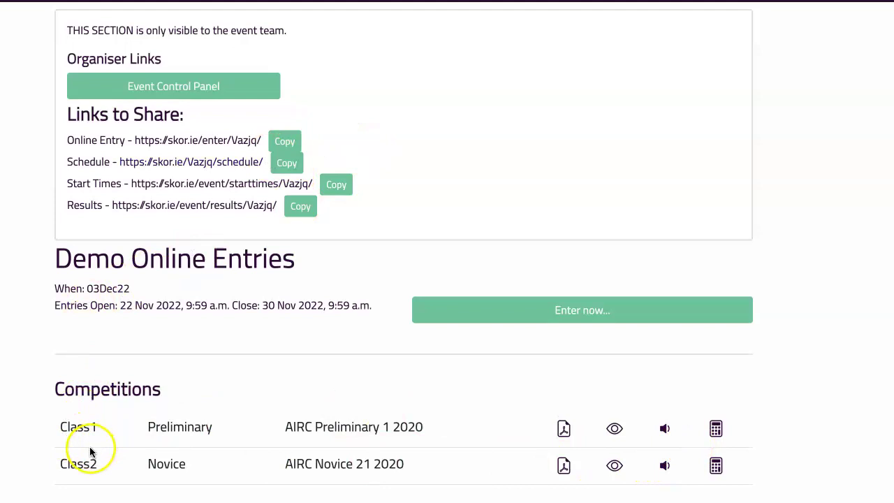
click(601, 312)
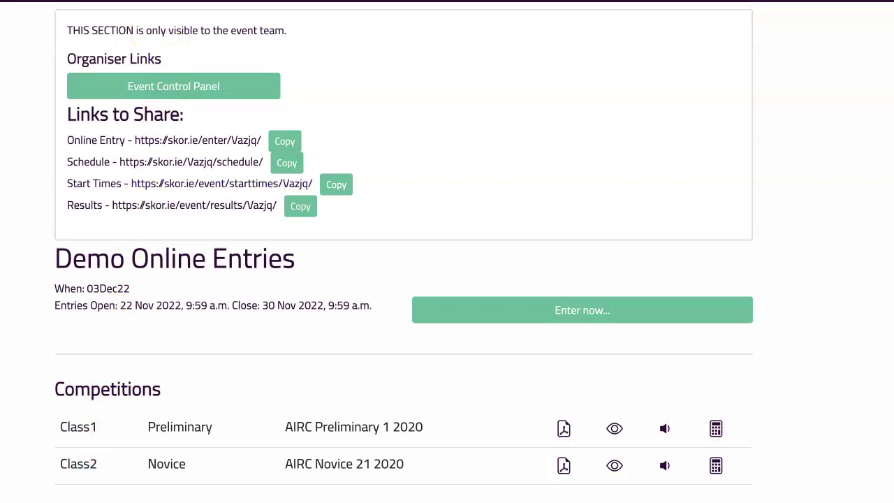
scroll(333, 354, down, 5)
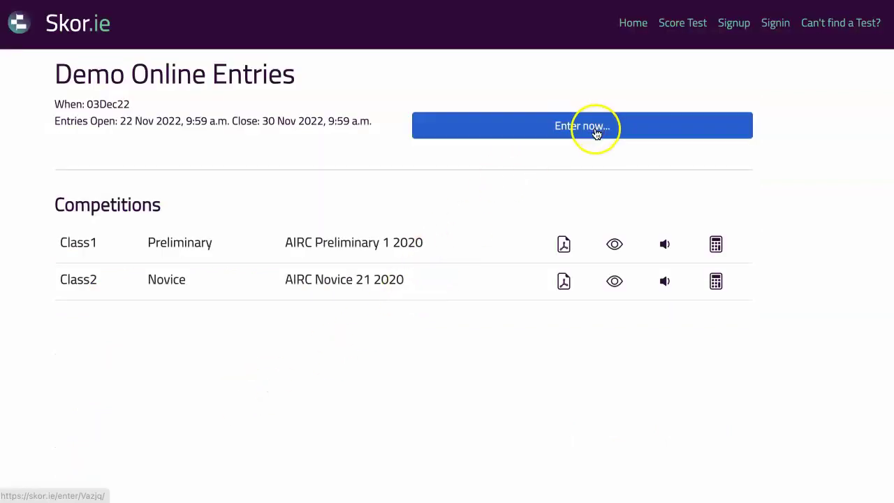
Open the online entry form and fill in the contact email, rider name and horse name
click(439, 122)
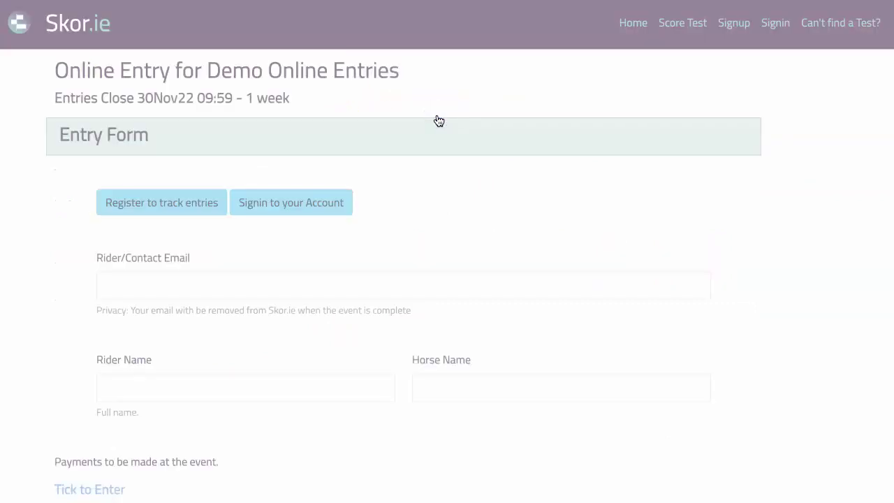
click(162, 242)
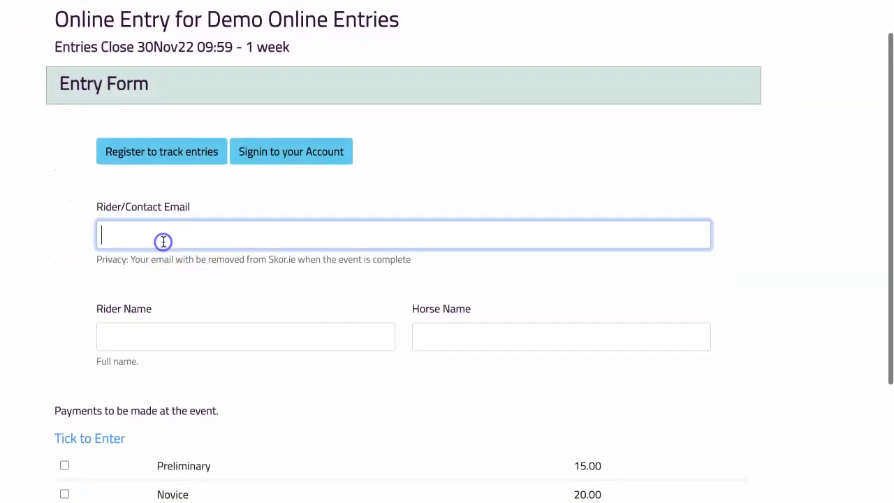
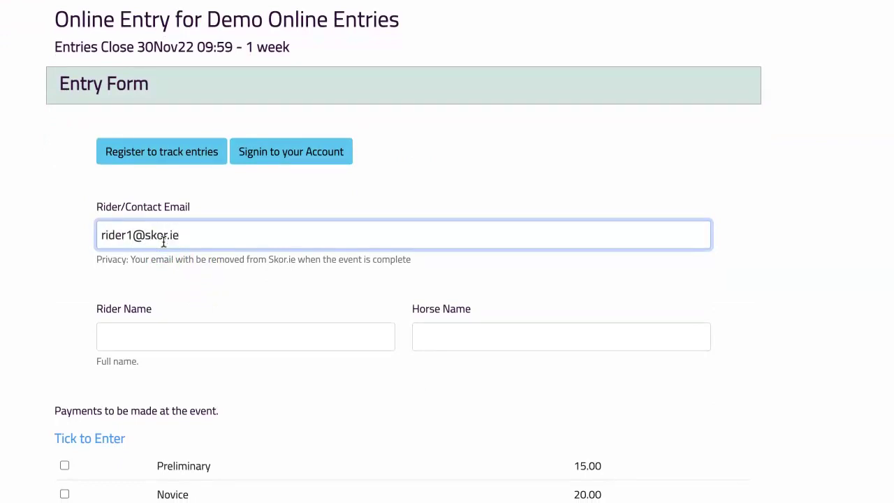
key(Tab)
text(st)
key(Tab)
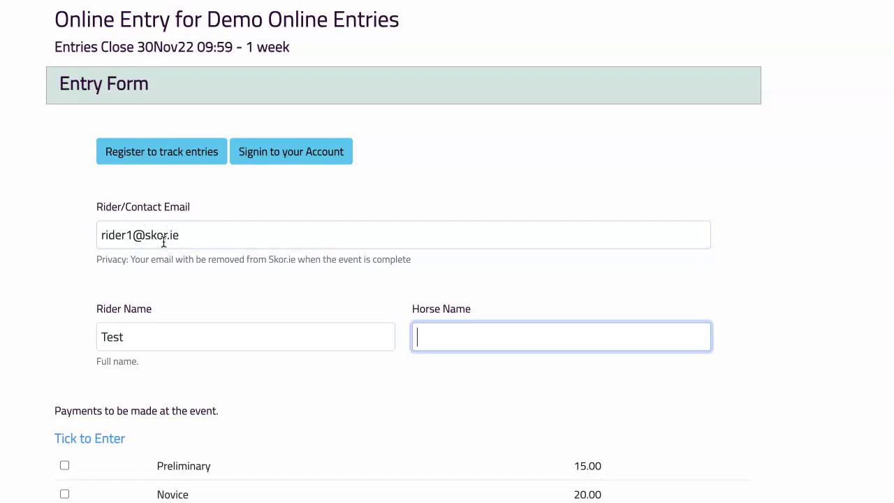
text(Rider)
Enter both Preliminary and Novice, add a note asking to go first, and submit the entry
scroll(181, 216, down, 3)
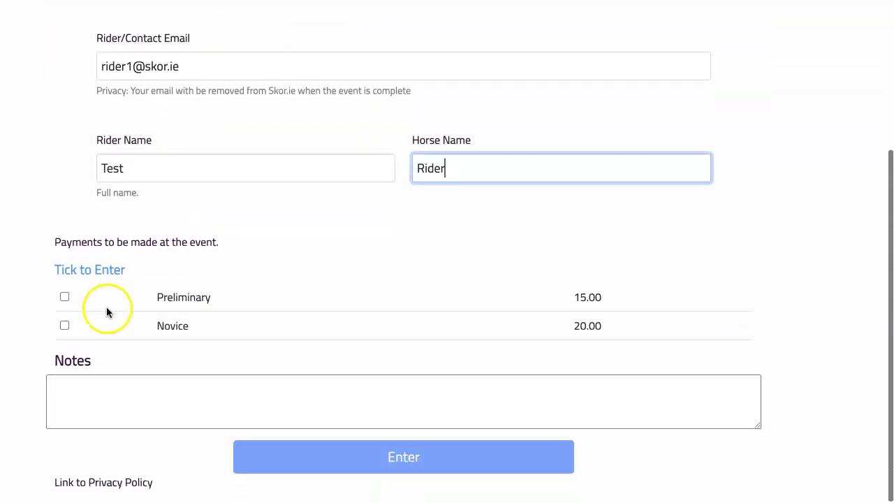
click(63, 298)
click(64, 327)
click(89, 408)
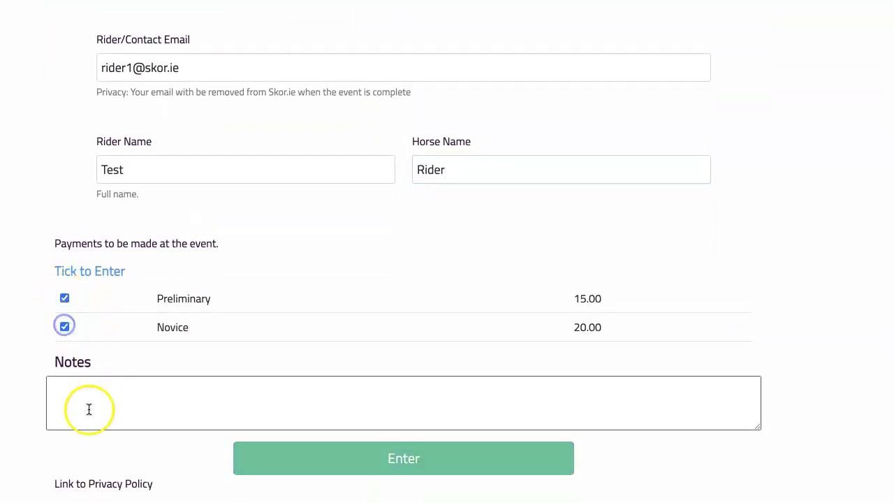
text(CanI go first!)
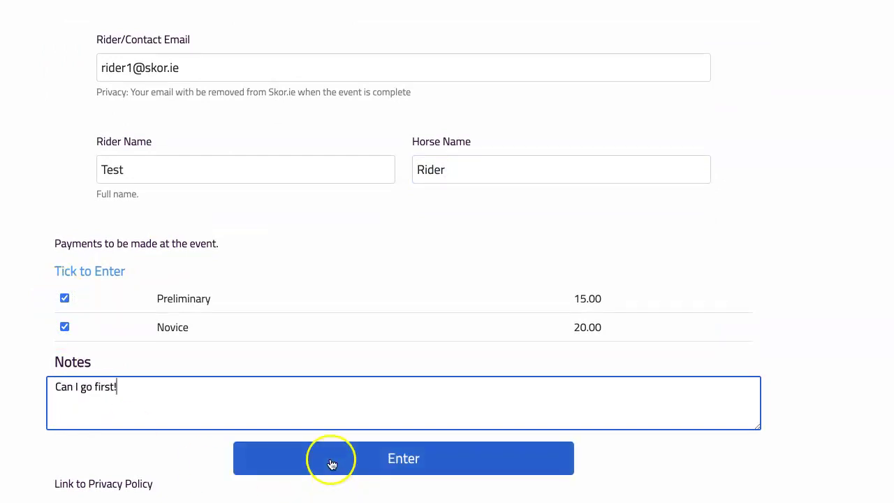
click(332, 462)
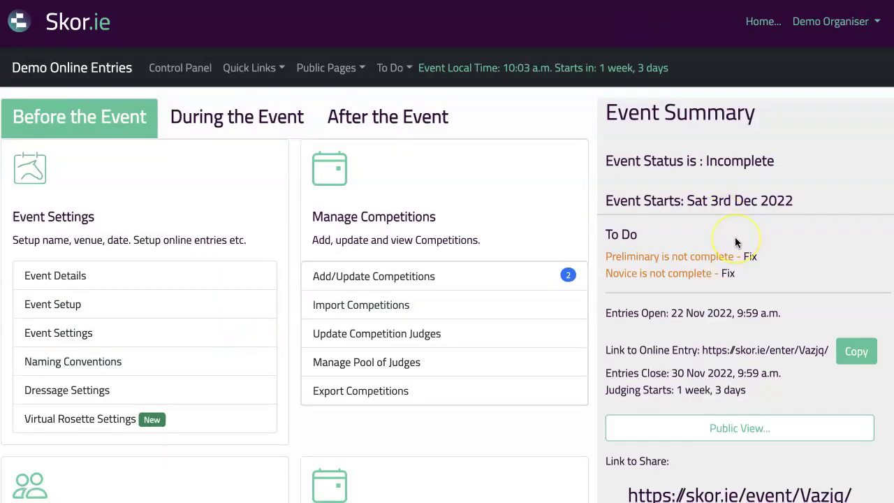
Scroll the control panel to the competition list showing one entry each for Preliminary and Novice
scroll(735, 241, down, 3)
scroll(735, 242, down, 3)
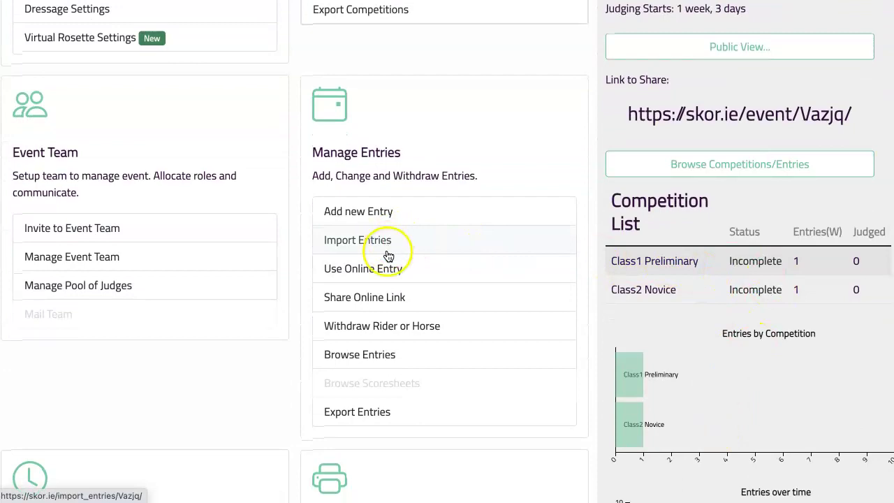
Browse the entries list and review entry 0001 (Preliminary, status Ready), then return to the control panel
click(385, 354)
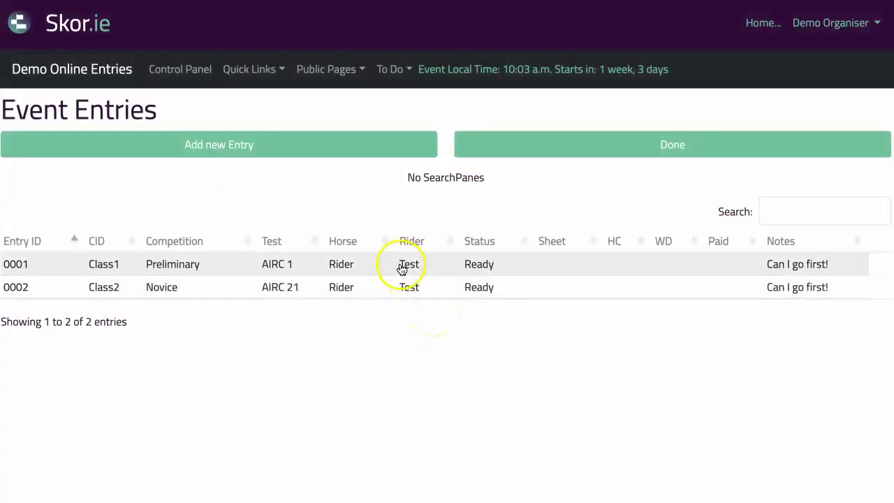
click(403, 271)
scroll(382, 351, down, 1)
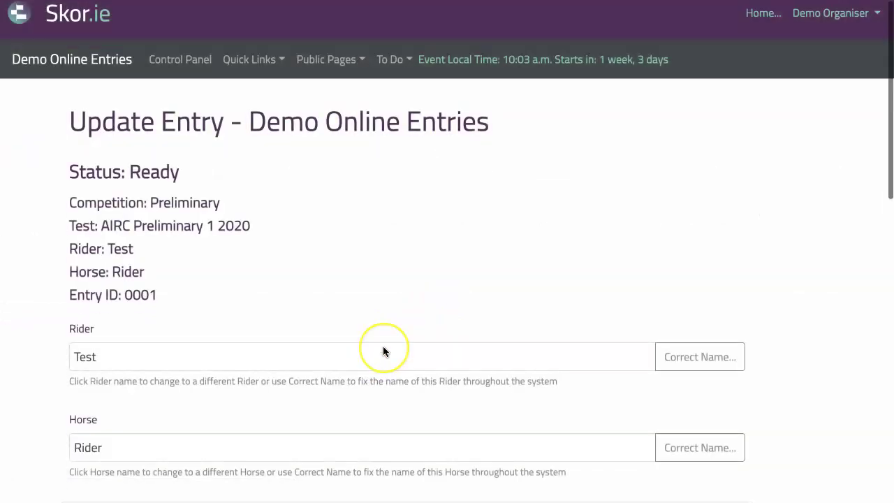
scroll(383, 351, down, 3)
scroll(383, 351, down, 3)
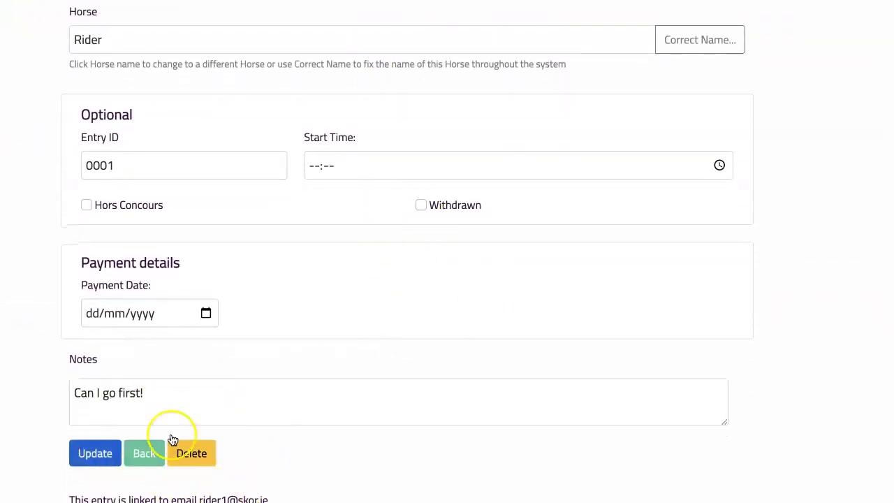
scroll(173, 440, down, 5)
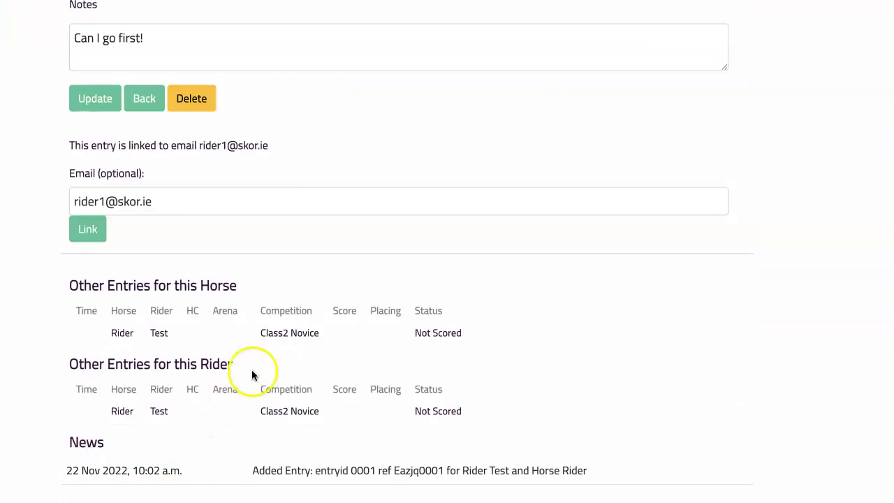
scroll(251, 375, up, 10)
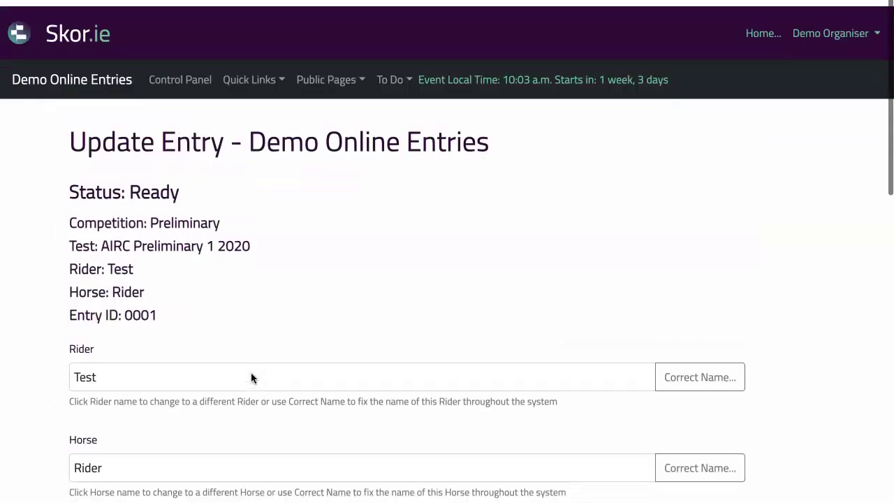
click(173, 70)
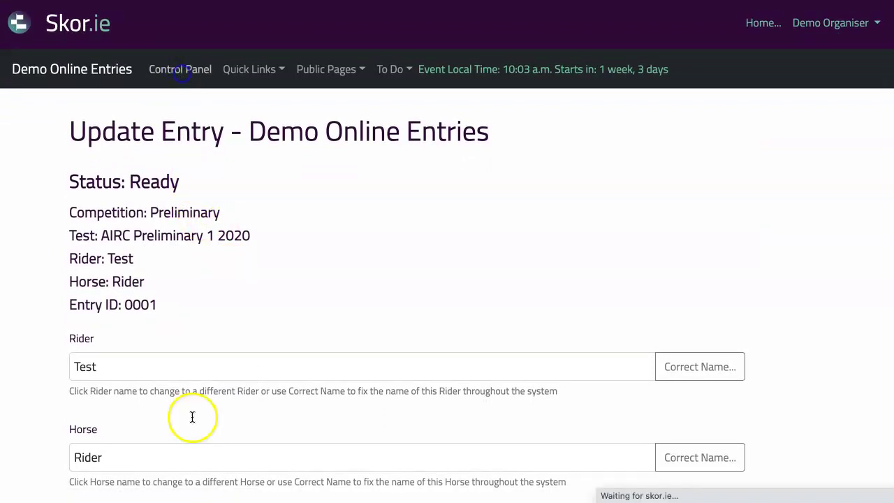